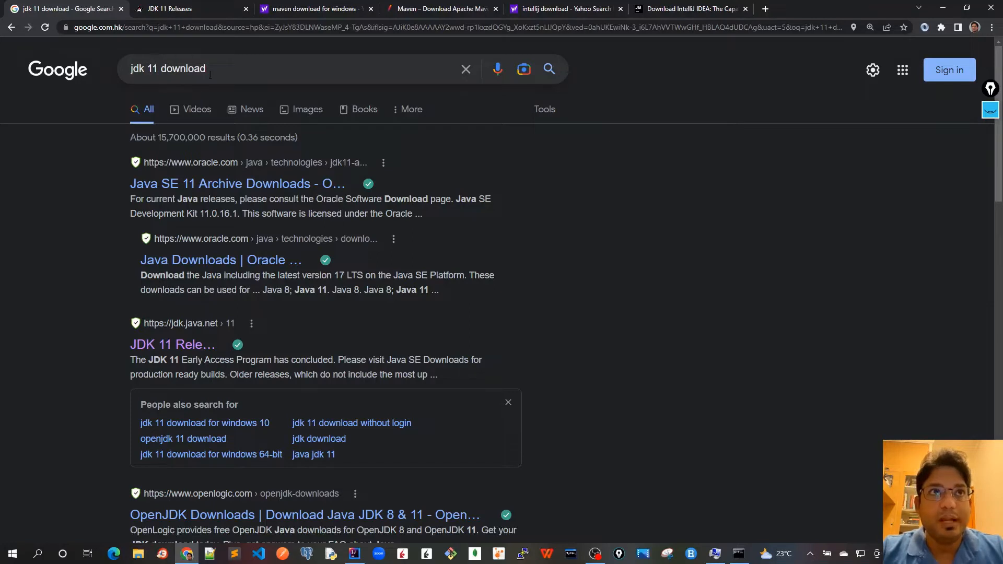
Go from the JDK 11 download search to the JDK 11 Releases page and open its OpenJDK Archive.
left_click_drag(213, 69, 119, 73)
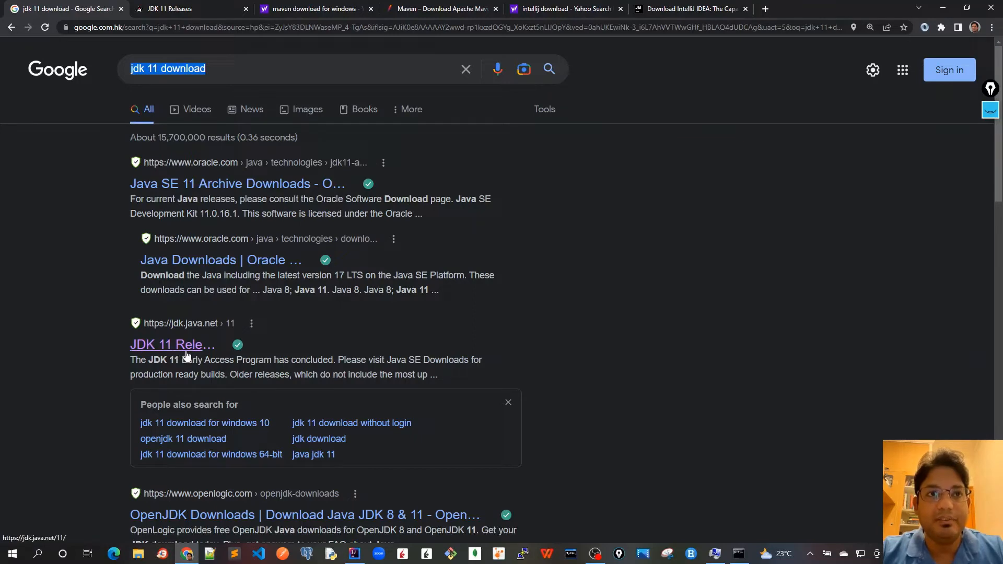
left_click(184, 7)
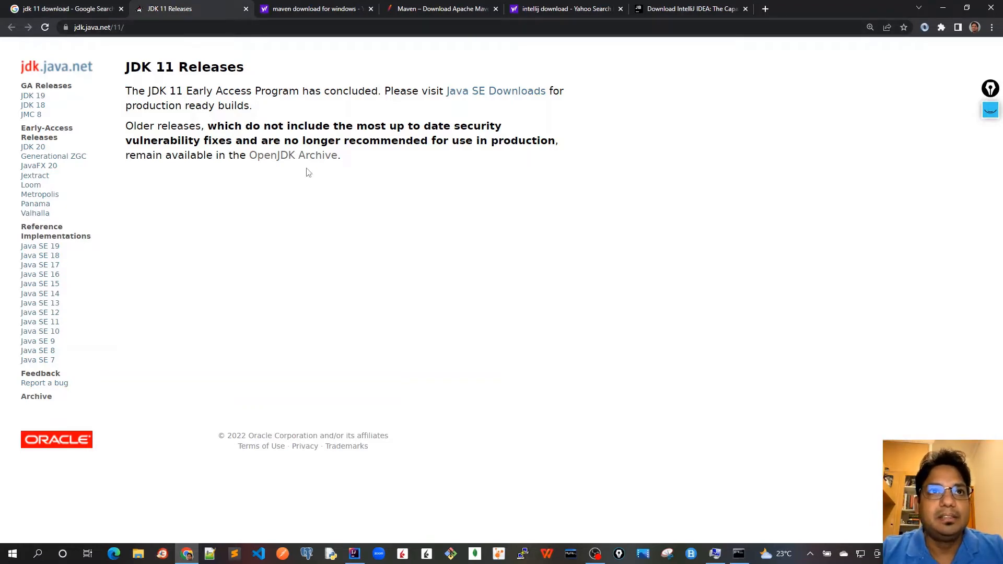
left_click(285, 161)
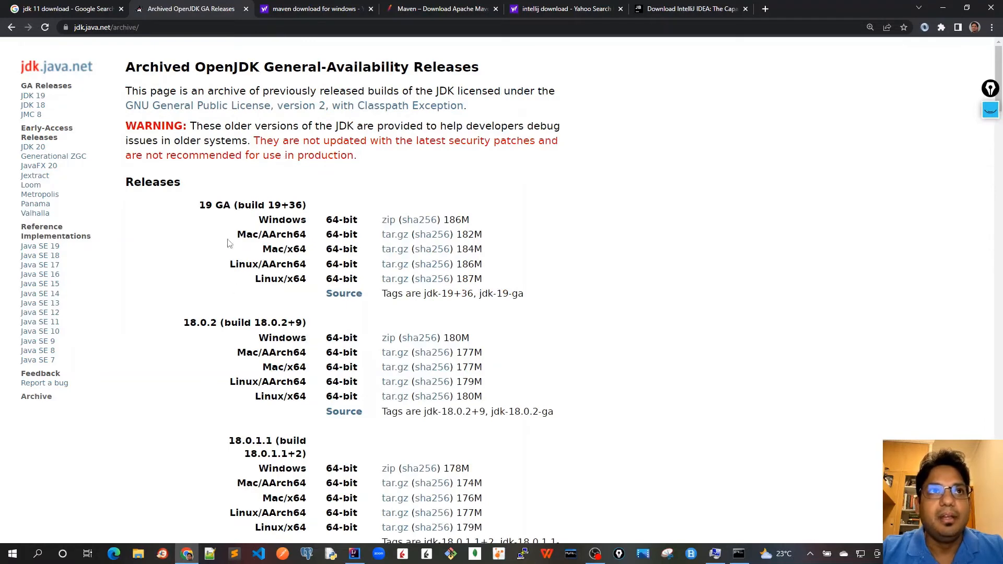
Locate the 11.0.2 (build 11.0.2+9) release in the OpenJDK archive and highlight its version number.
scroll(271, 266, "down", 13)
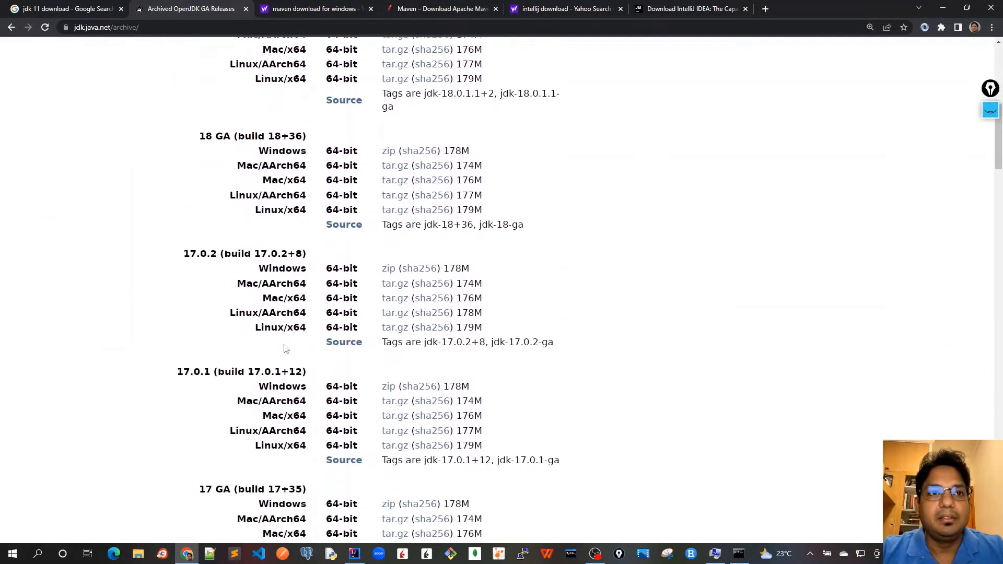
scroll(284, 347, "down", 13)
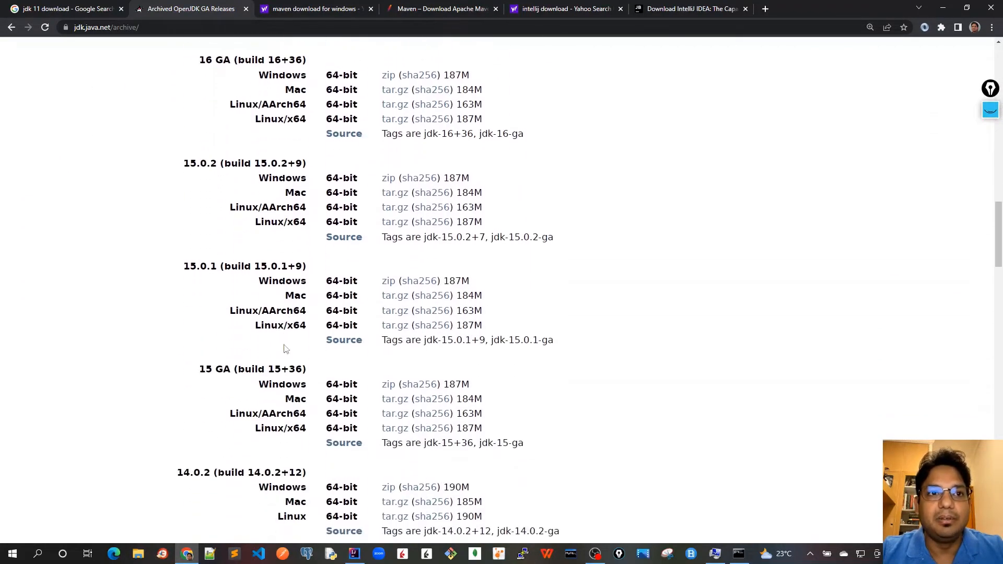
scroll(285, 351, "down", 12)
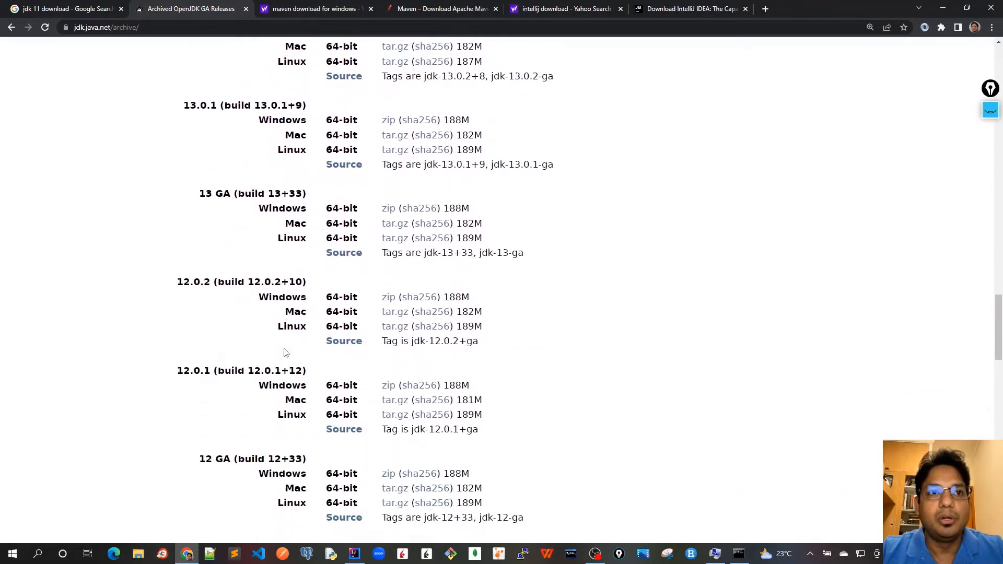
scroll(285, 351, "down", 2)
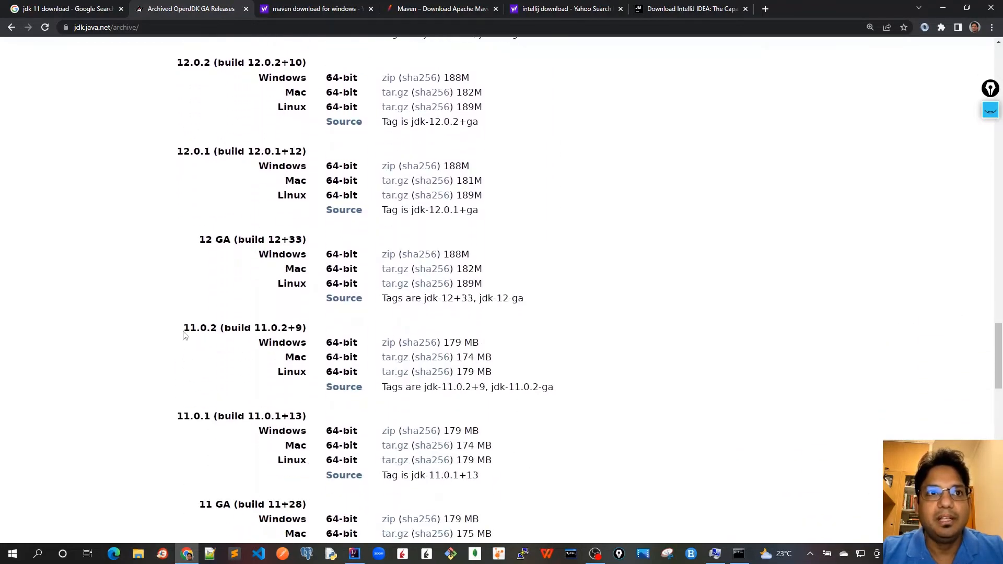
left_click_drag(183, 332, 307, 340)
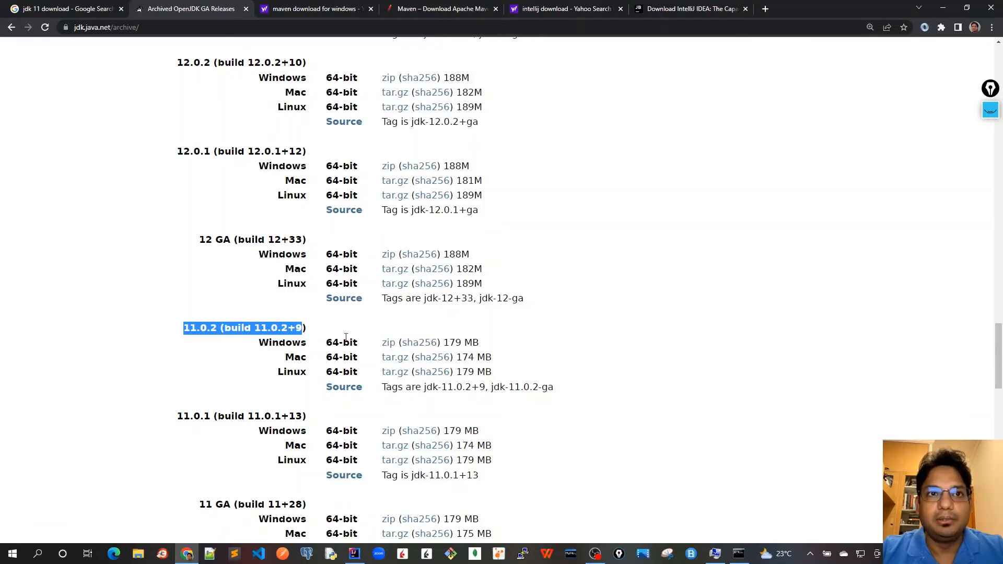
left_click(217, 331)
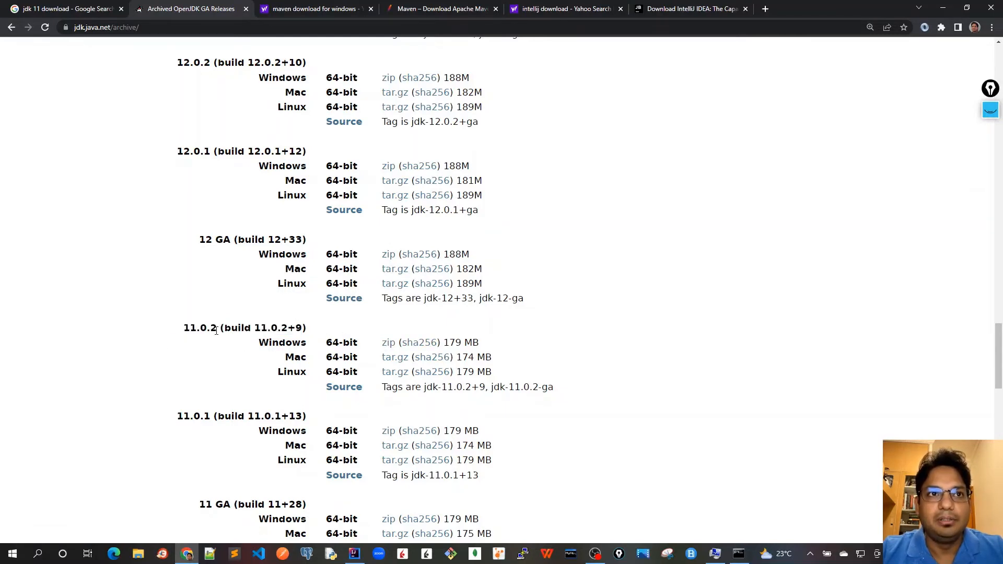
left_click_drag(218, 328, 183, 328)
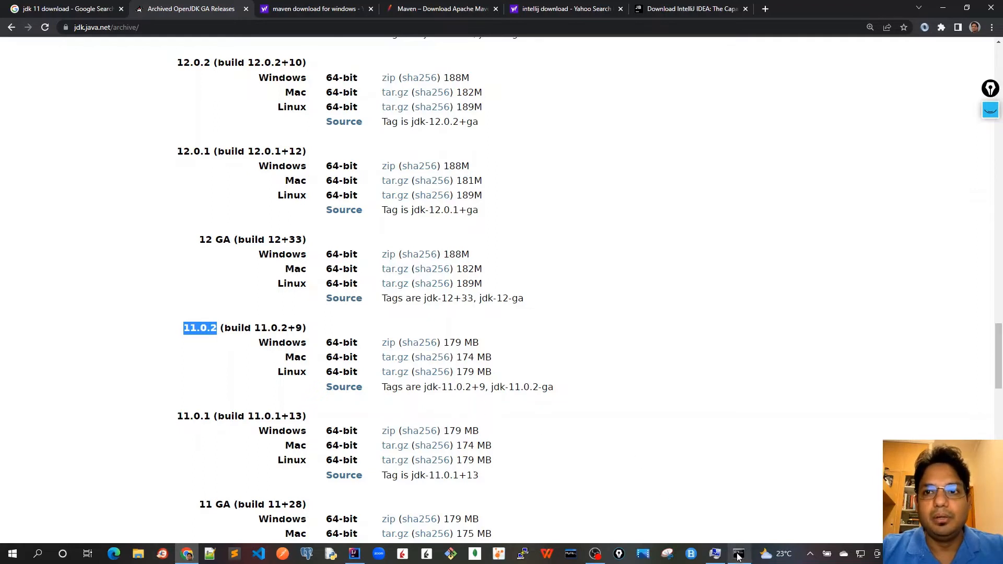
Check the system Path variable for the %JAVA_HOME%\bin entry in Environment Variables, leaving it unedited, and return to the browser.
left_click(716, 555)
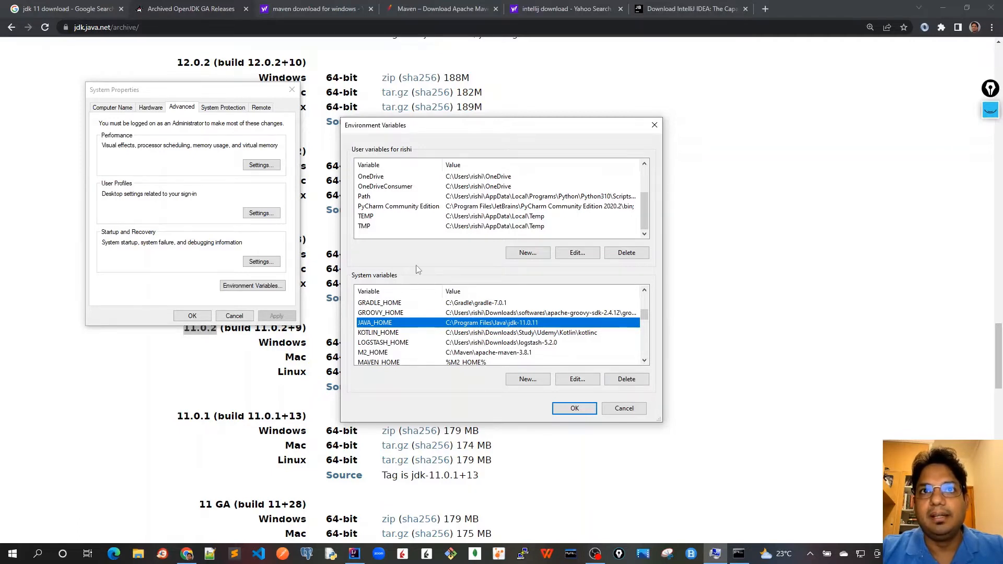
scroll(419, 333, "down", 2)
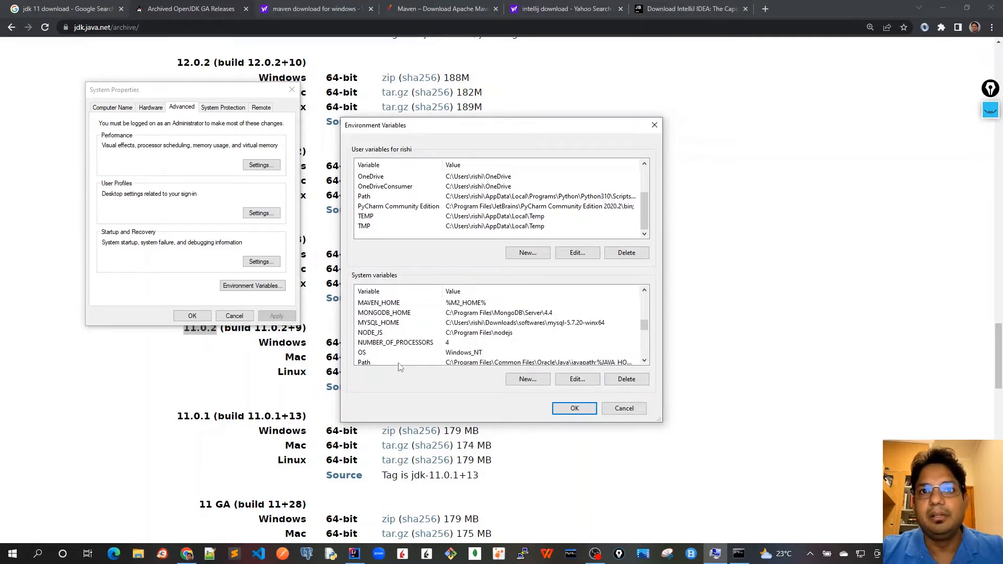
left_click(401, 362)
scroll(482, 357, "down", 1)
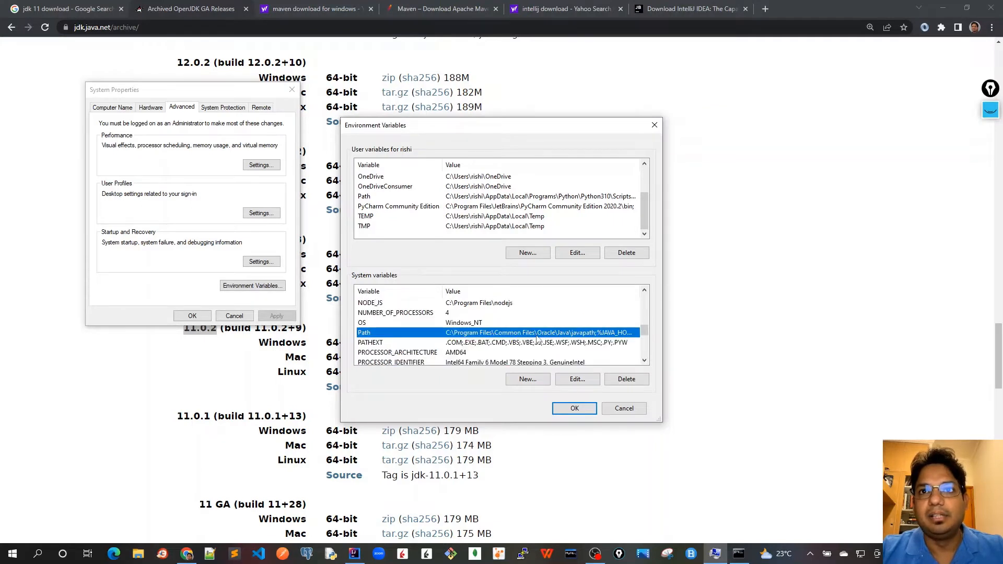
scroll(539, 340, "up", 2)
scroll(496, 342, "down", 1)
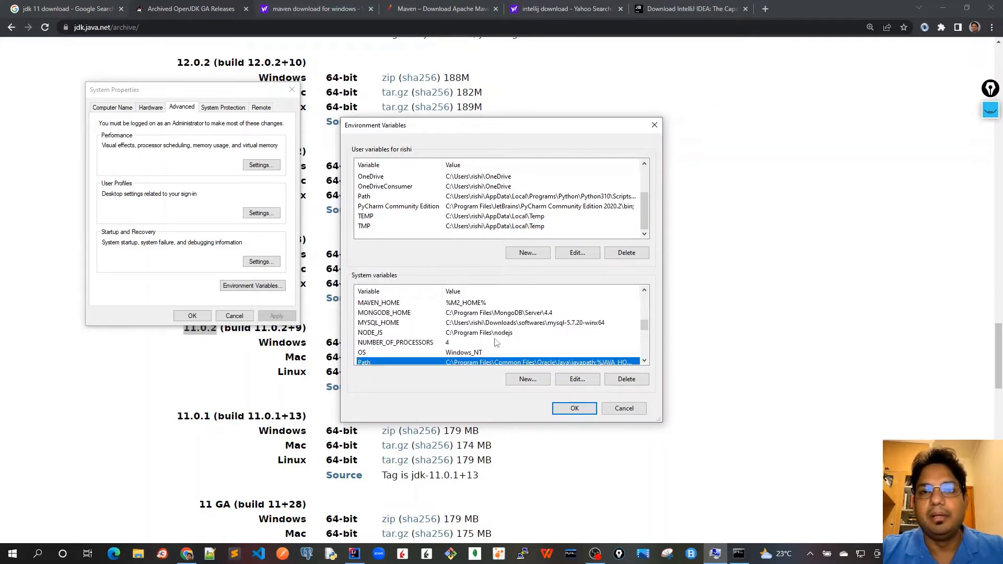
scroll(594, 362, "down", 2)
left_click(583, 380)
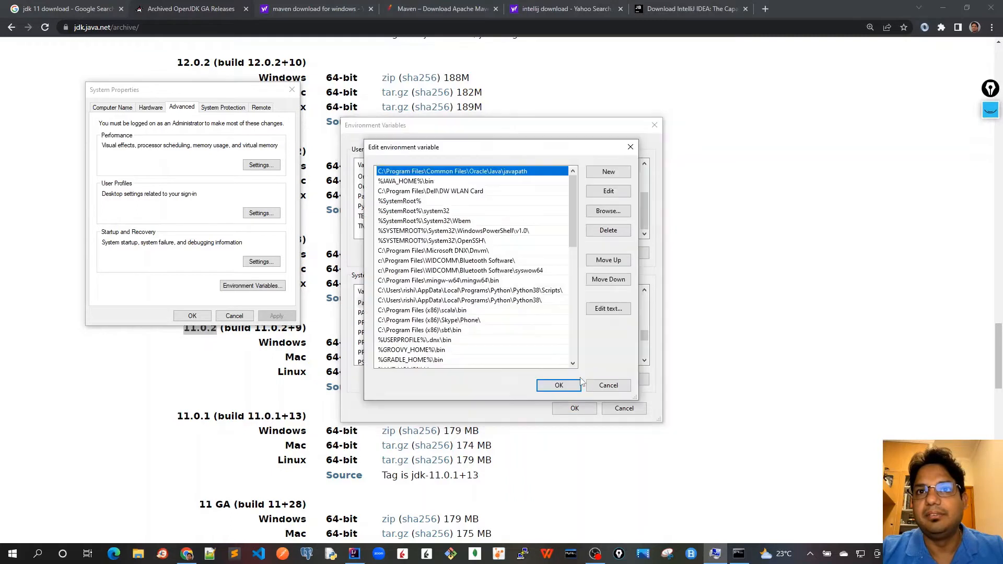
left_click(395, 183)
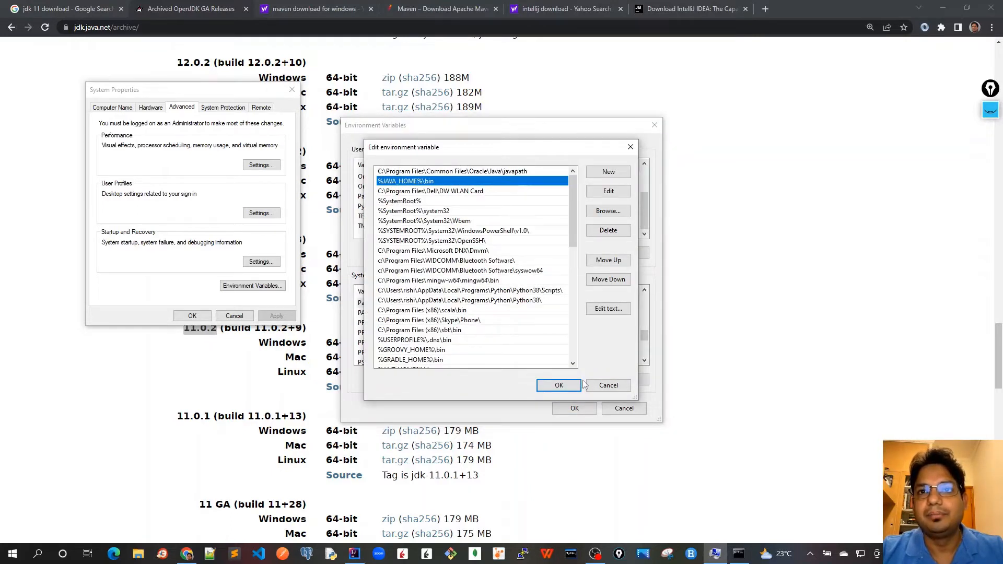
left_click(612, 387)
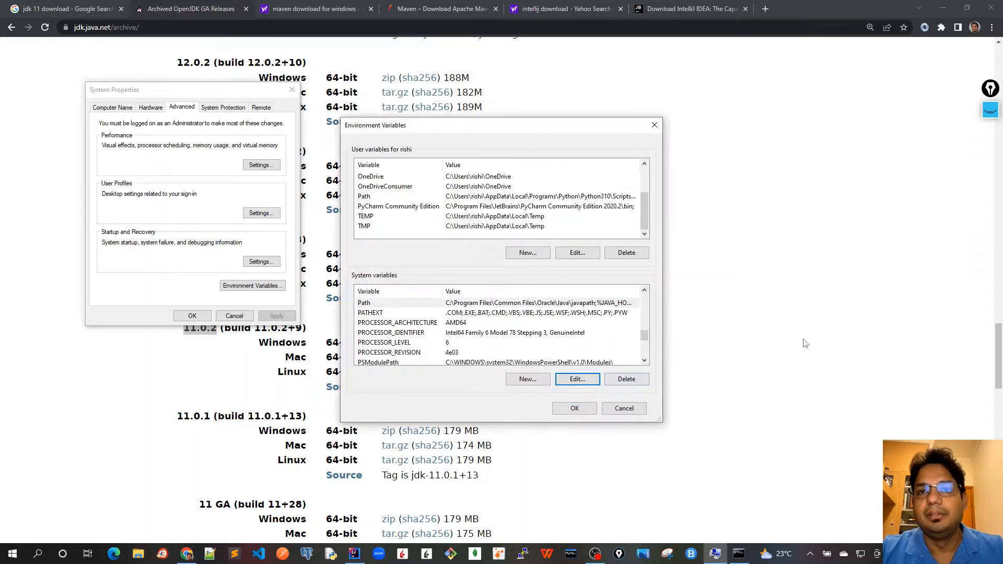
left_click(835, 319)
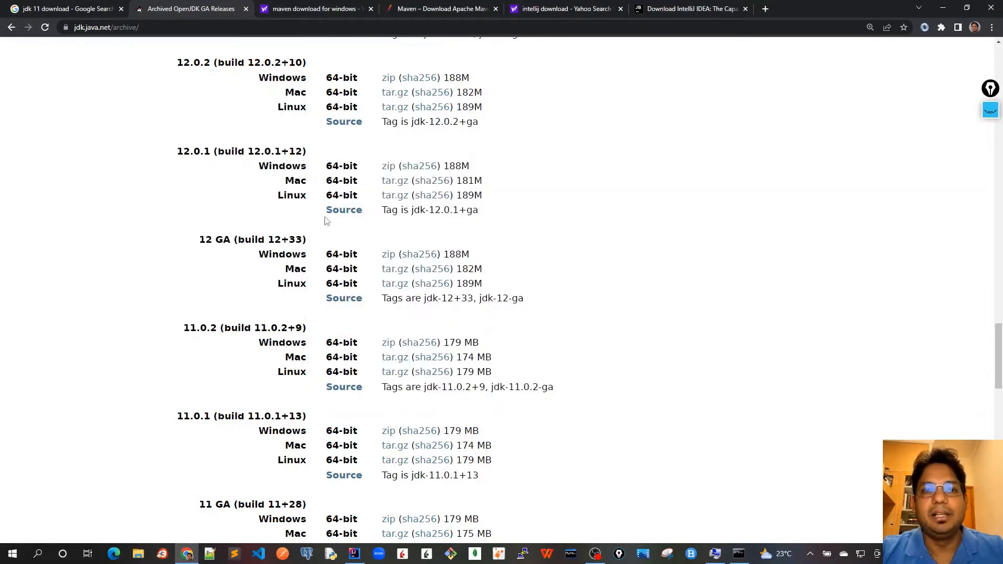
Switch to Command Prompt, run java -version and highlight the reported Java version number.
left_click(740, 557)
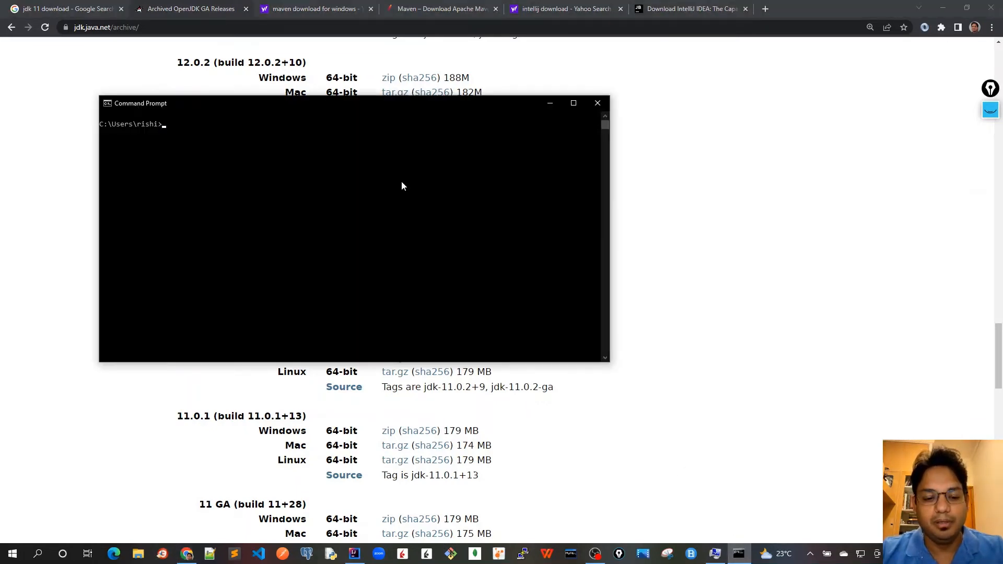
type("java")
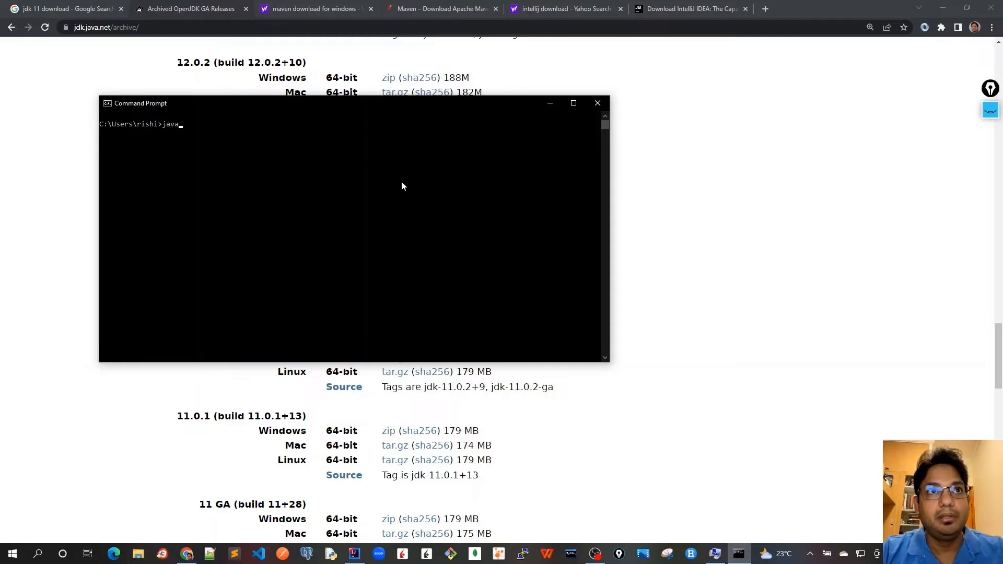
type(" -version")
key("Return")
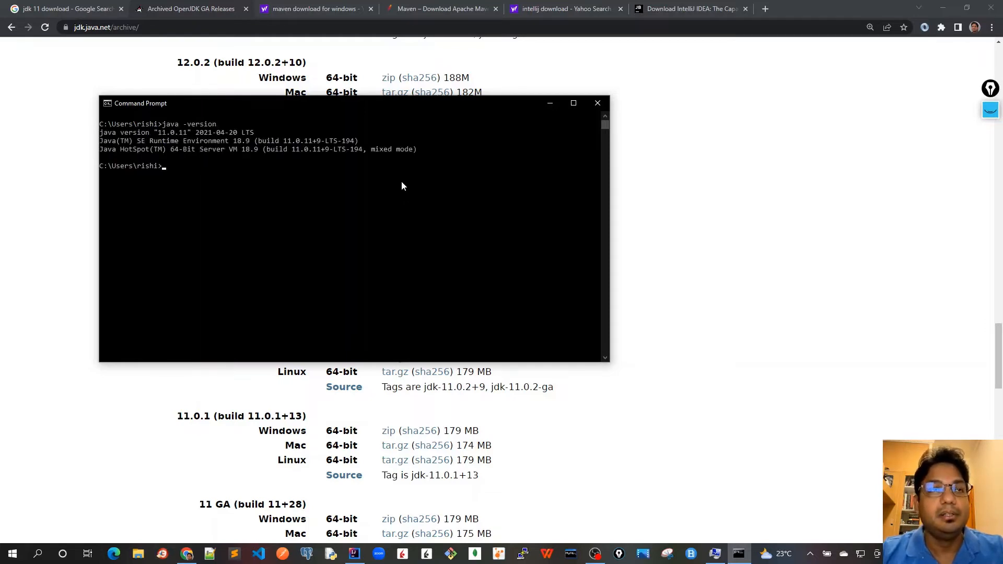
left_click(160, 134)
left_click_drag(160, 133, 189, 135)
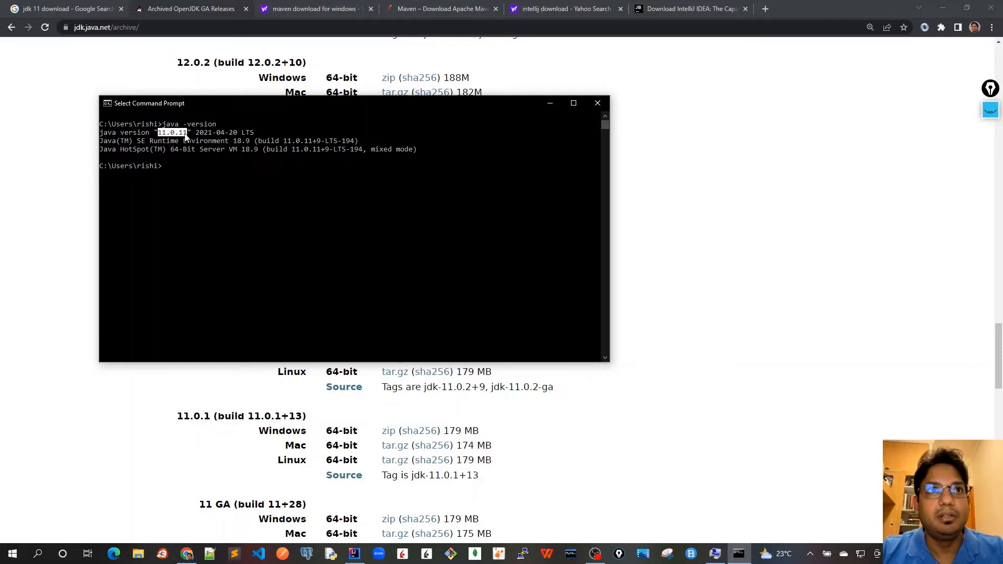
Clear the text selection, check the Java compiler with javac -version, and return to the browser.
left_click(189, 157)
left_click(200, 168)
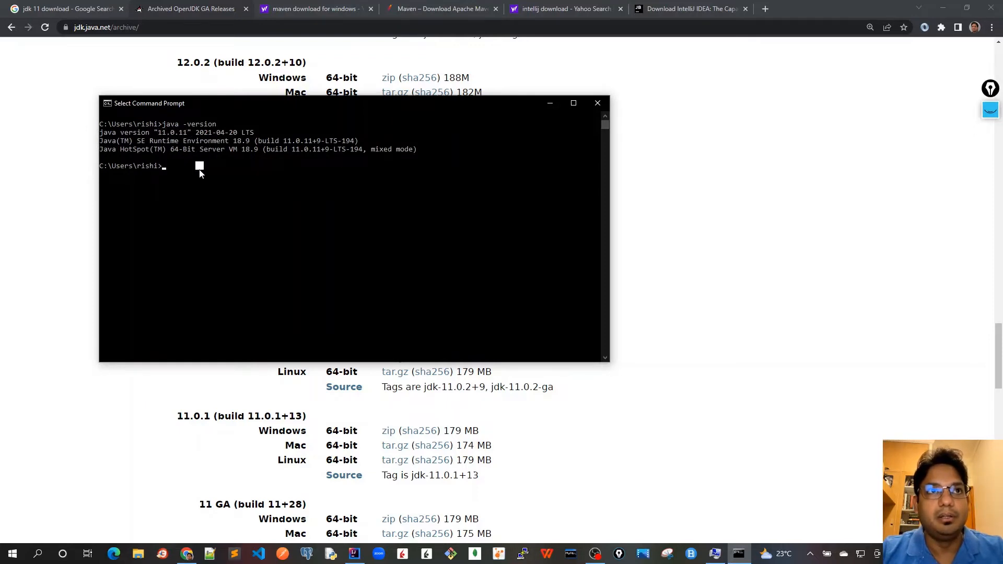
type("javac")
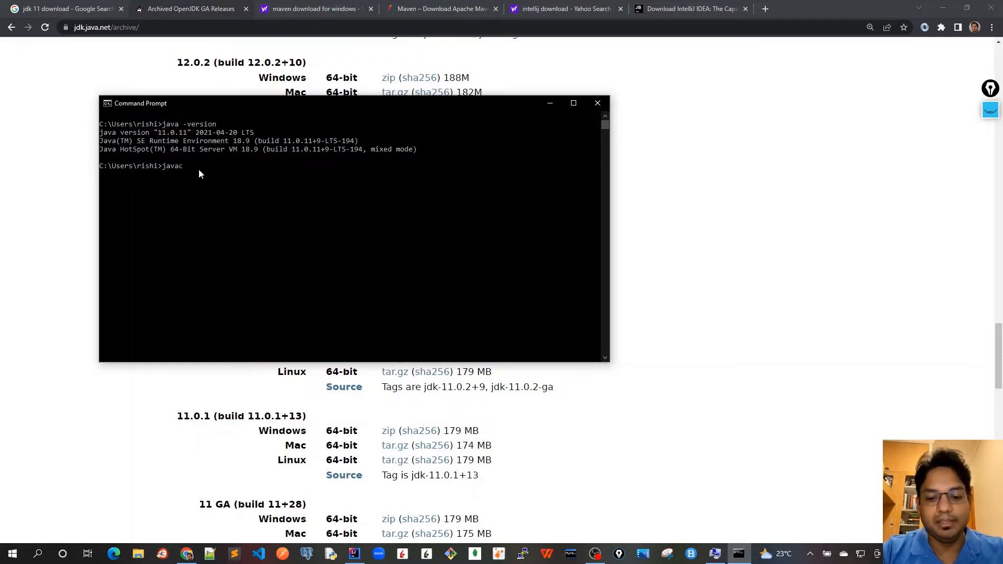
type(" -version")
key("Return")
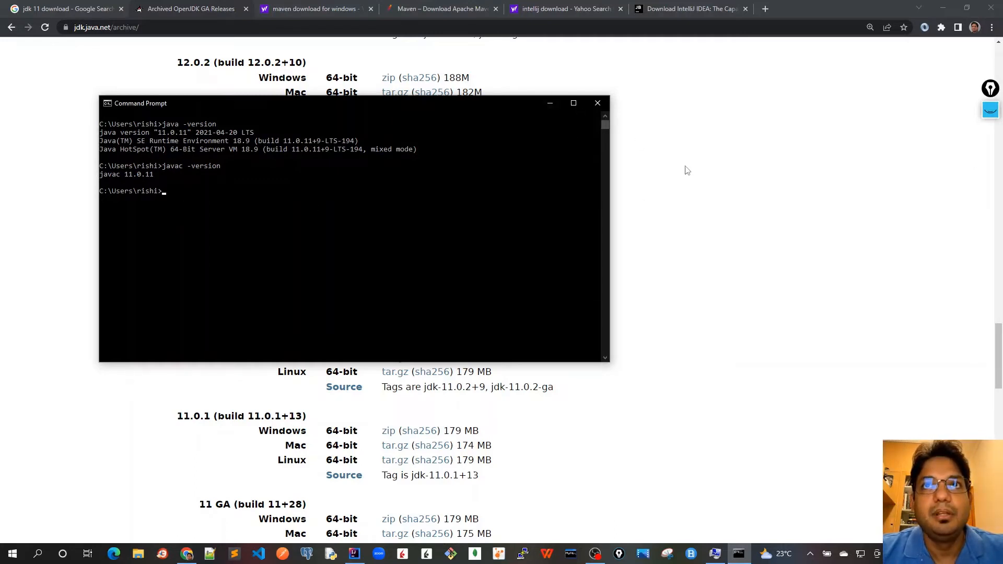
left_click(593, 138)
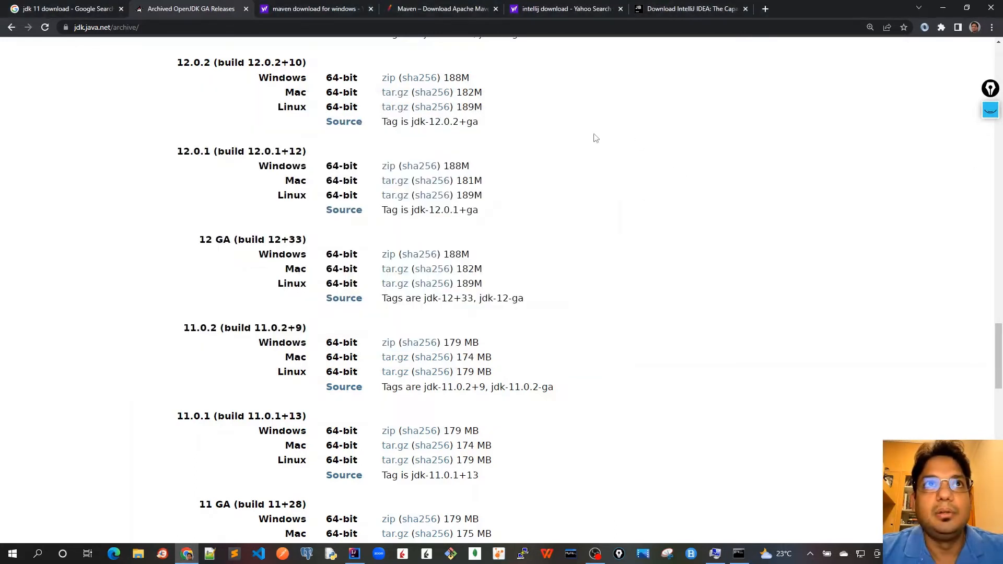
Review the "maven download for windows" search results, and view the Files section of the Apache Maven 3.8.6 download page.
left_click(284, 11)
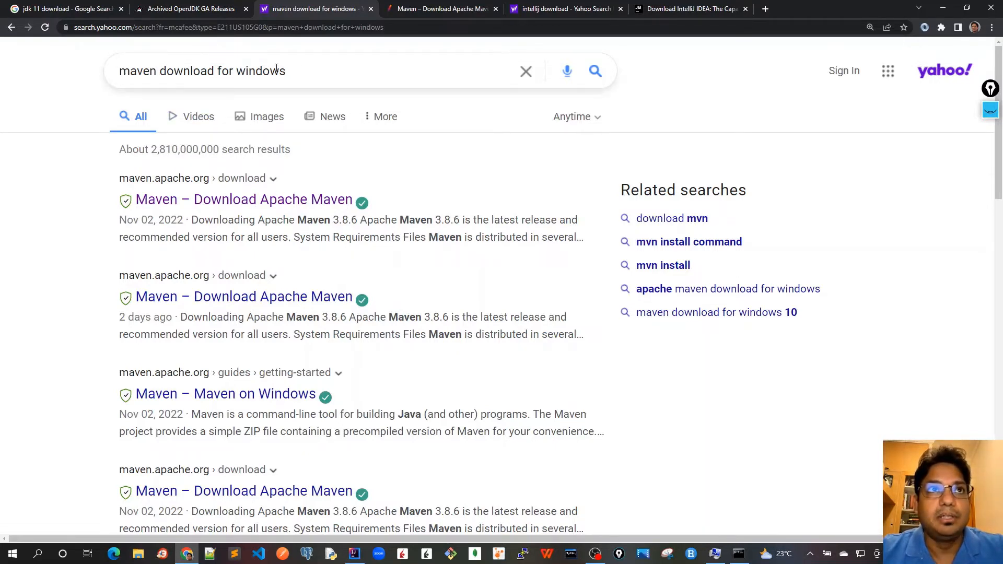
left_click_drag(292, 72, 117, 72)
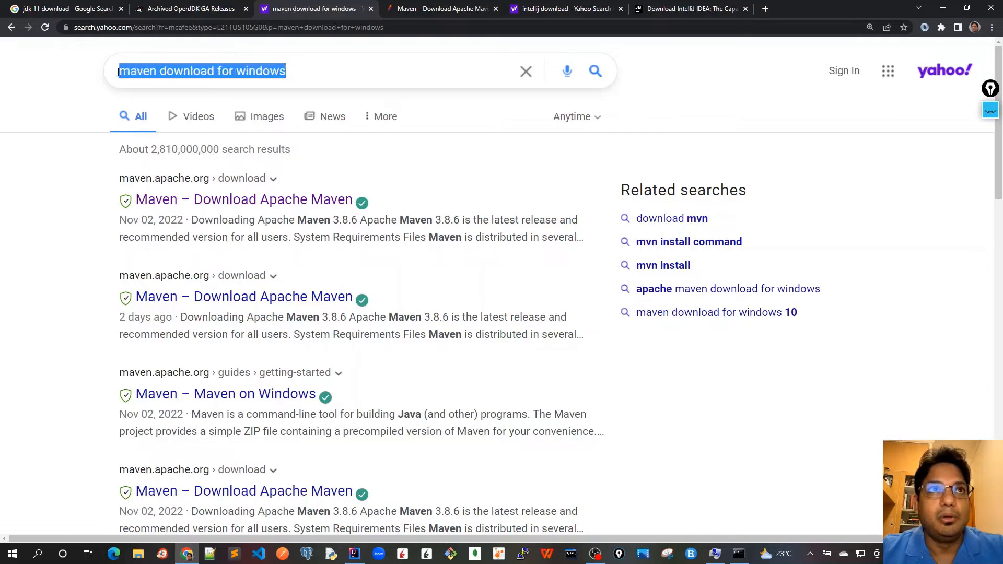
left_click(863, 386)
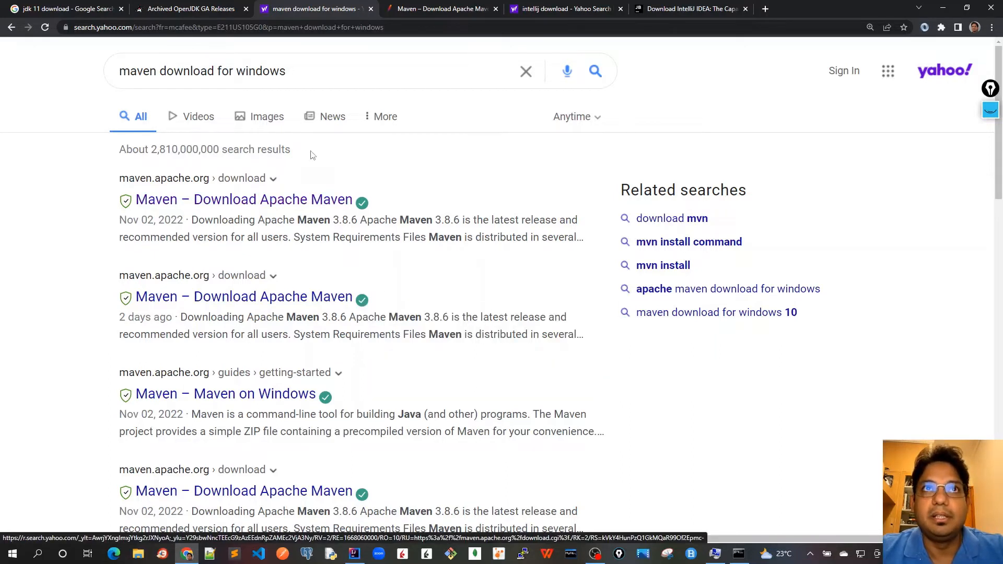
left_click(421, 9)
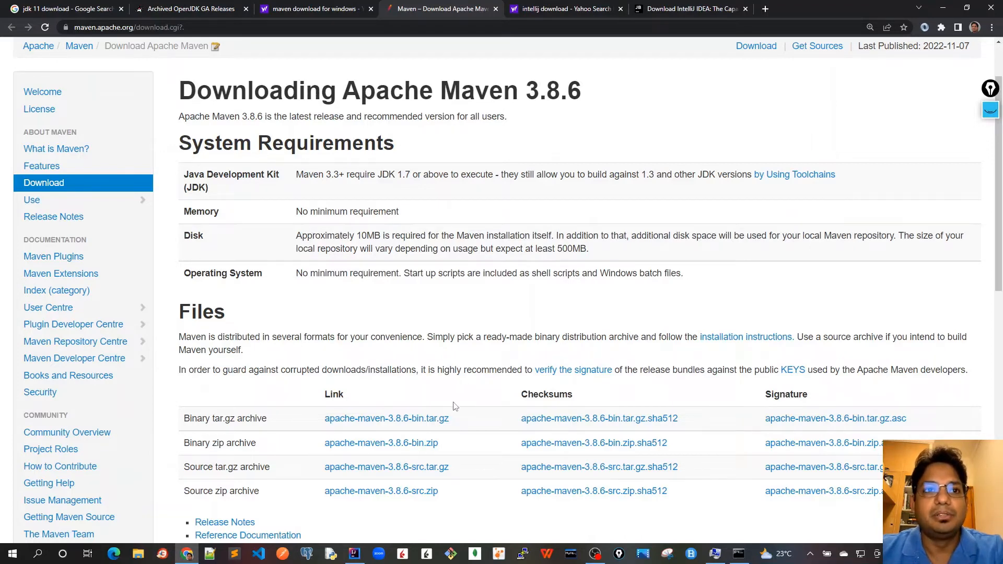
scroll(454, 406, "down", 1)
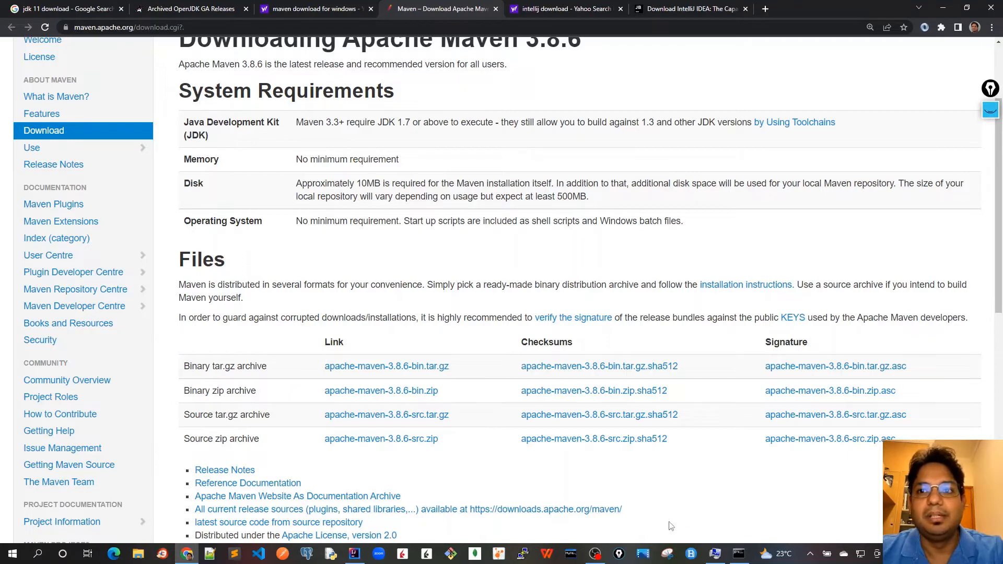
Switch to the Environment Variables window and examine the M2_HOME and MAVEN_HOME system variables and the values they point to.
mouse_move(707, 552)
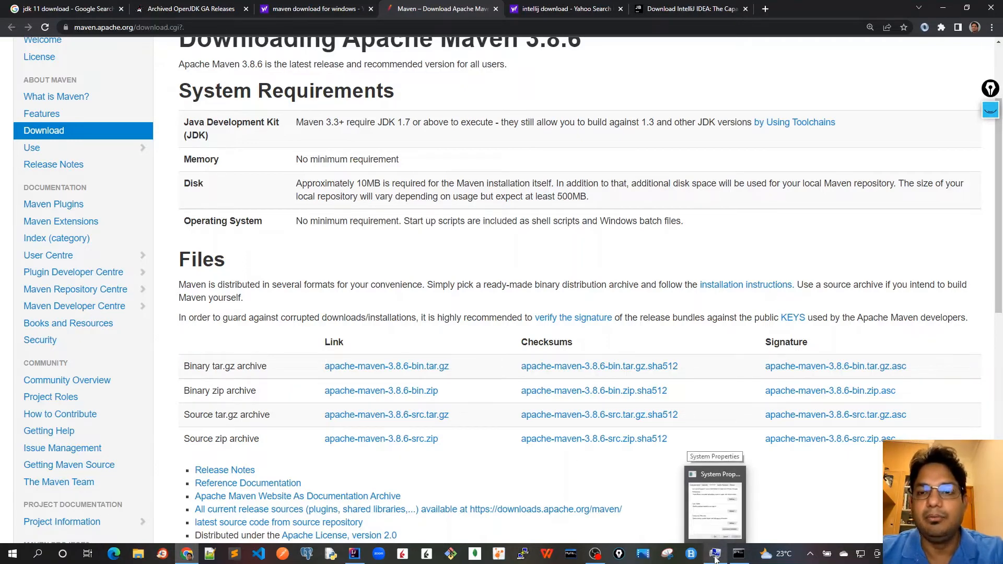
left_click(715, 553)
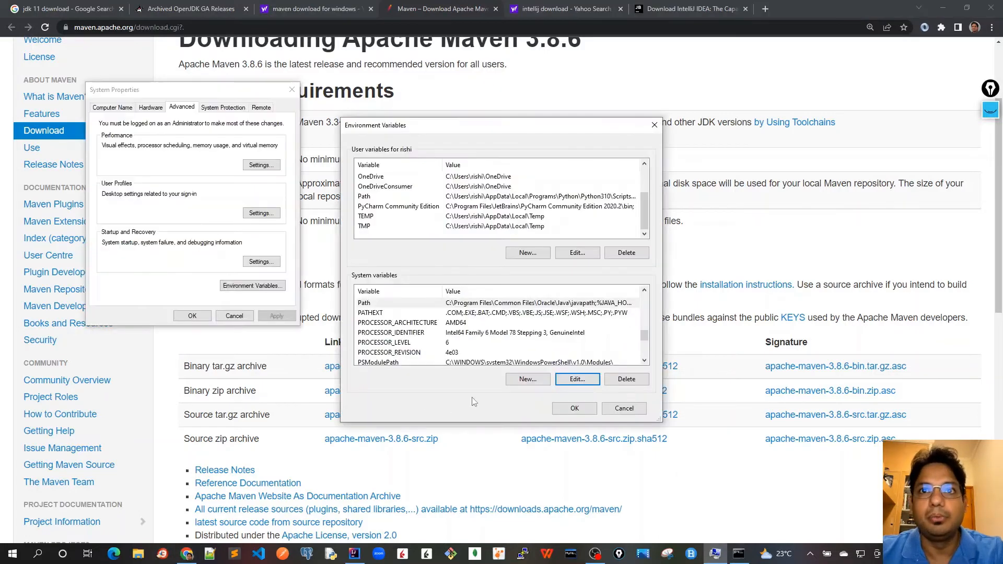
scroll(433, 316, "up", 1)
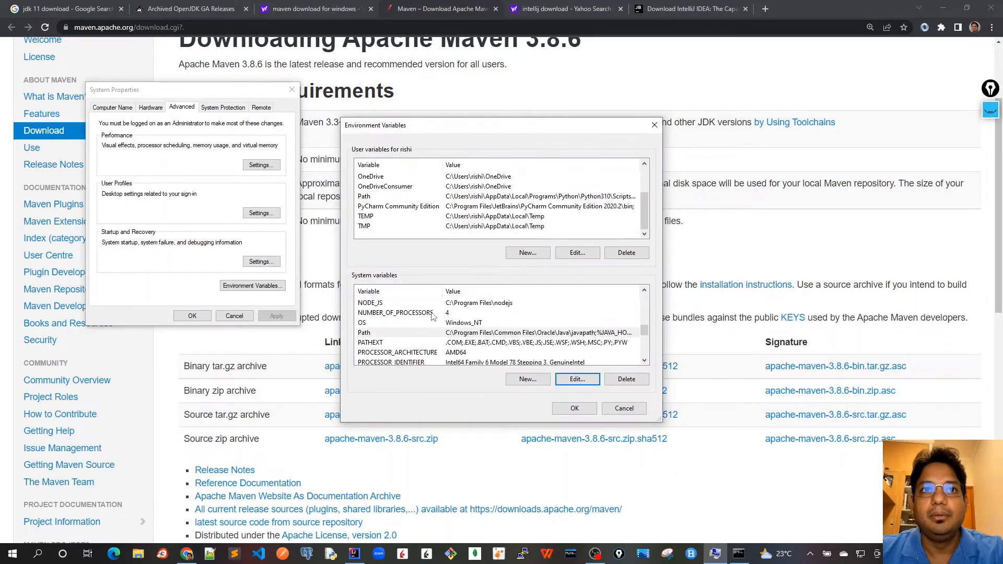
scroll(418, 330, "up", 3)
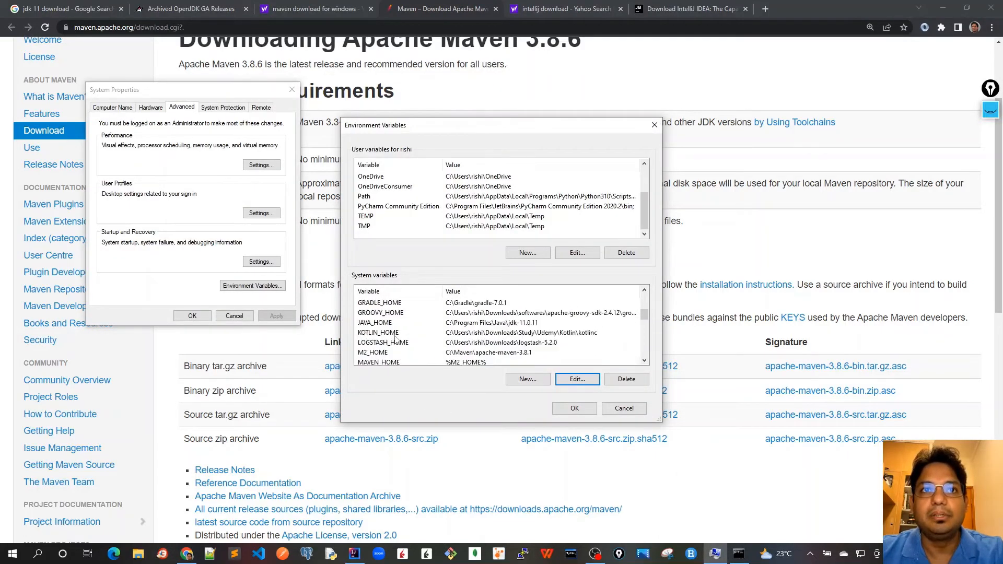
left_click(385, 355)
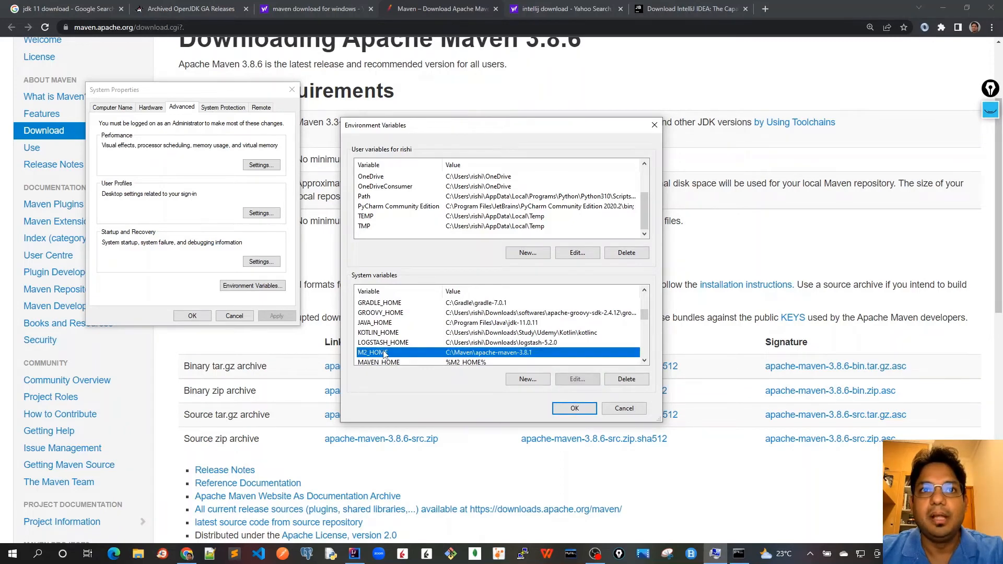
scroll(403, 347, "down", 1)
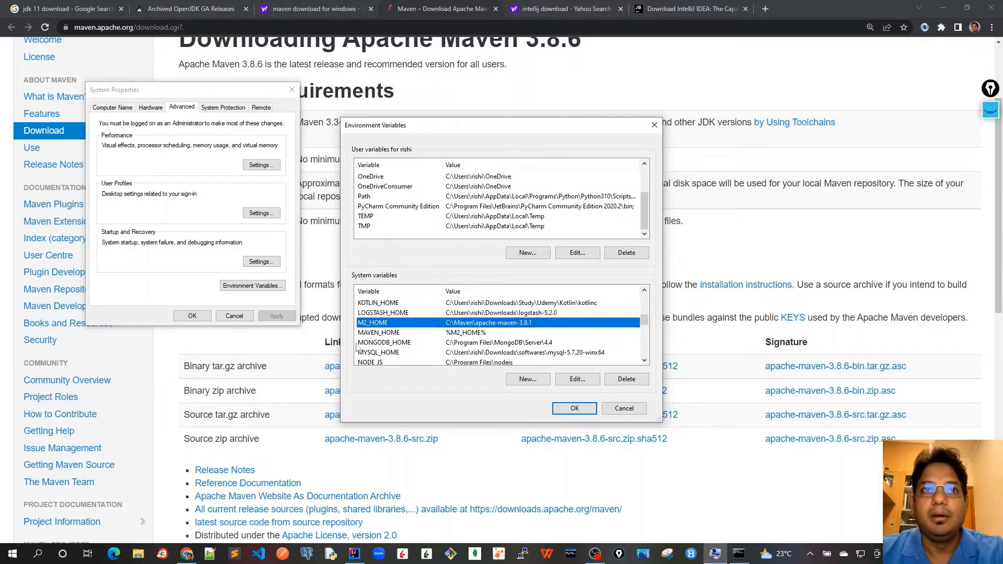
left_click(378, 334)
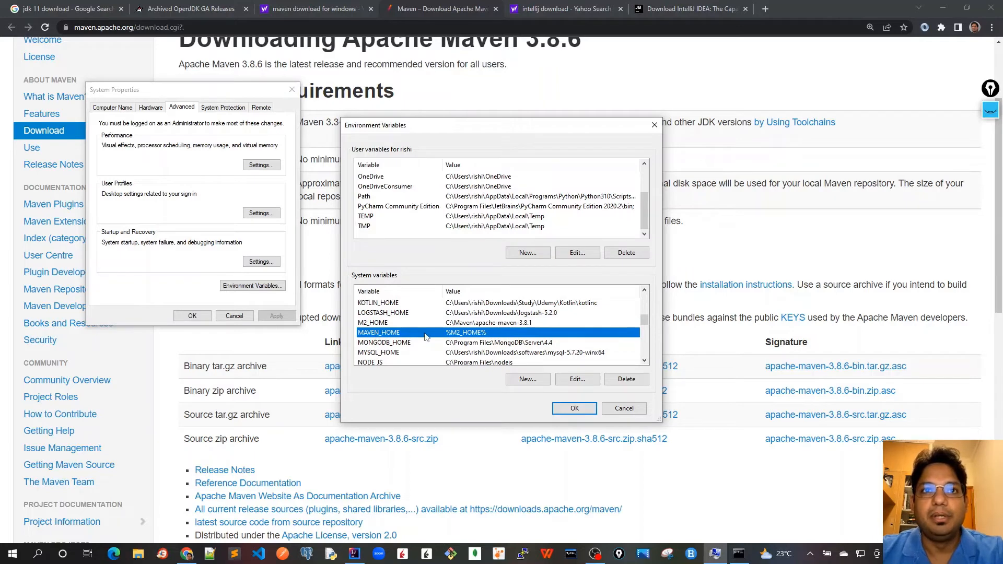
left_click(389, 324)
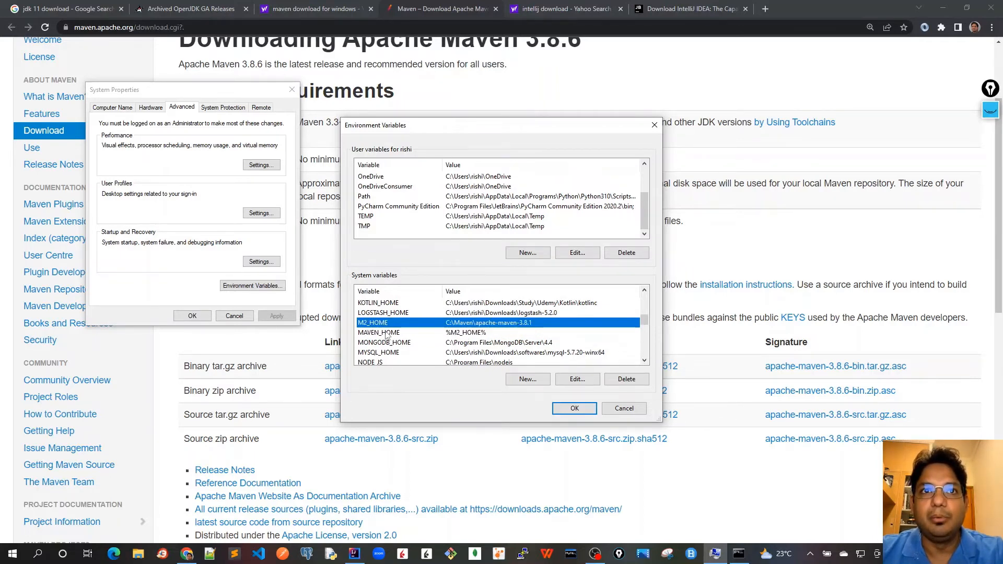
left_click(387, 334)
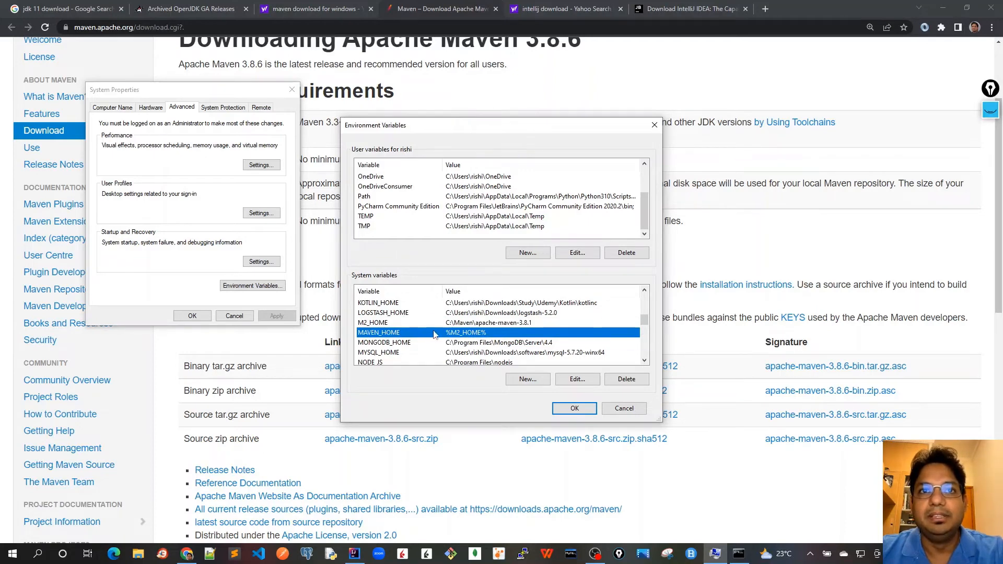
Check the system Path variable for the %MAVEN_HOME%\bin entry, then accept the list without editing it.
scroll(429, 340, "down", 1)
left_click(432, 362)
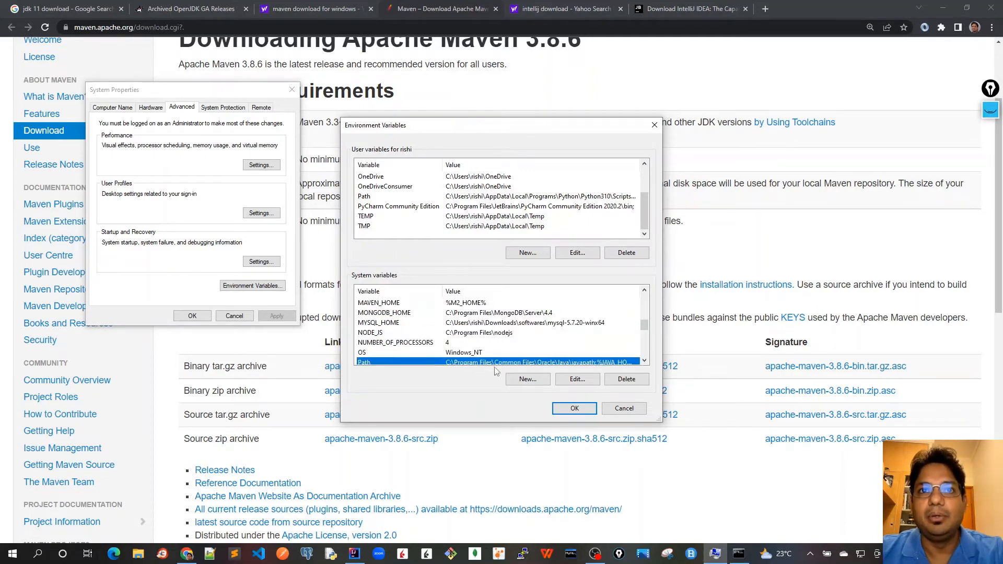
left_click(571, 382)
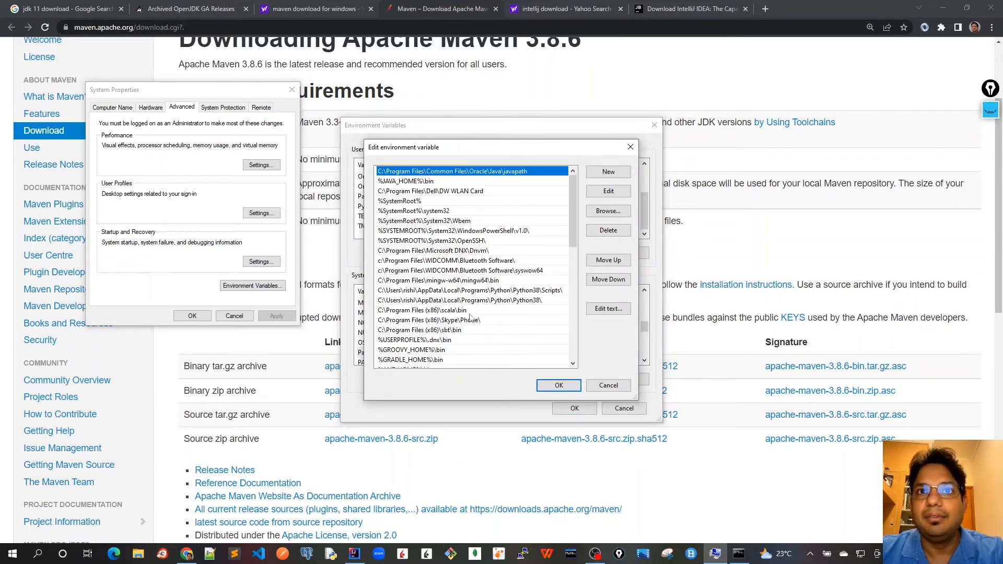
scroll(472, 318, "down", 1)
scroll(405, 349, "down", 1)
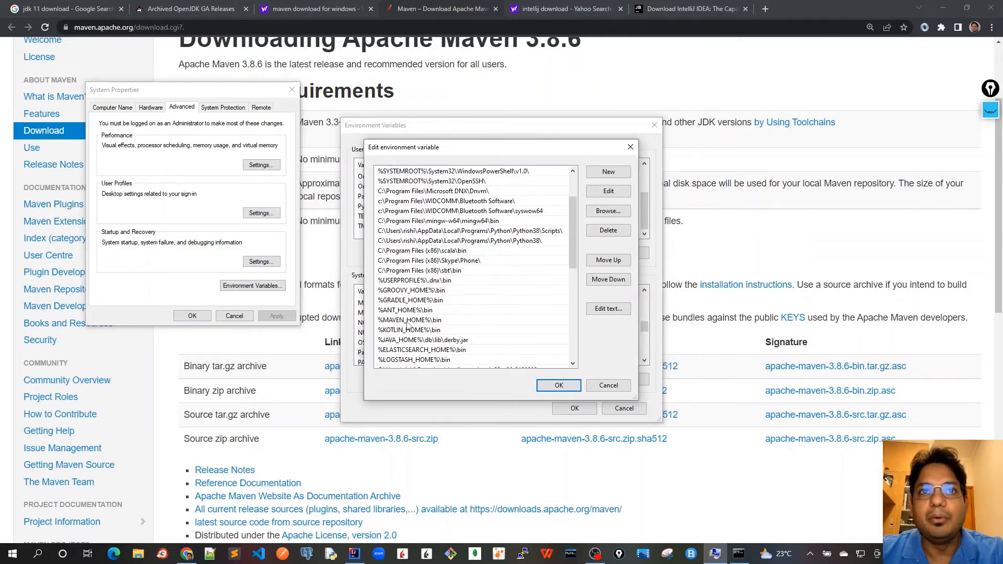
left_click(411, 322)
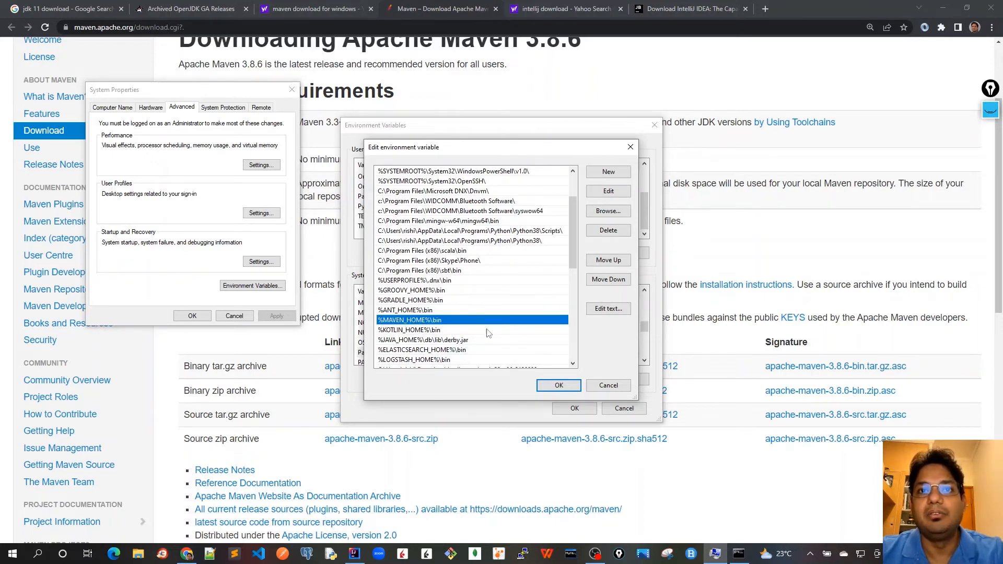
left_click(568, 389)
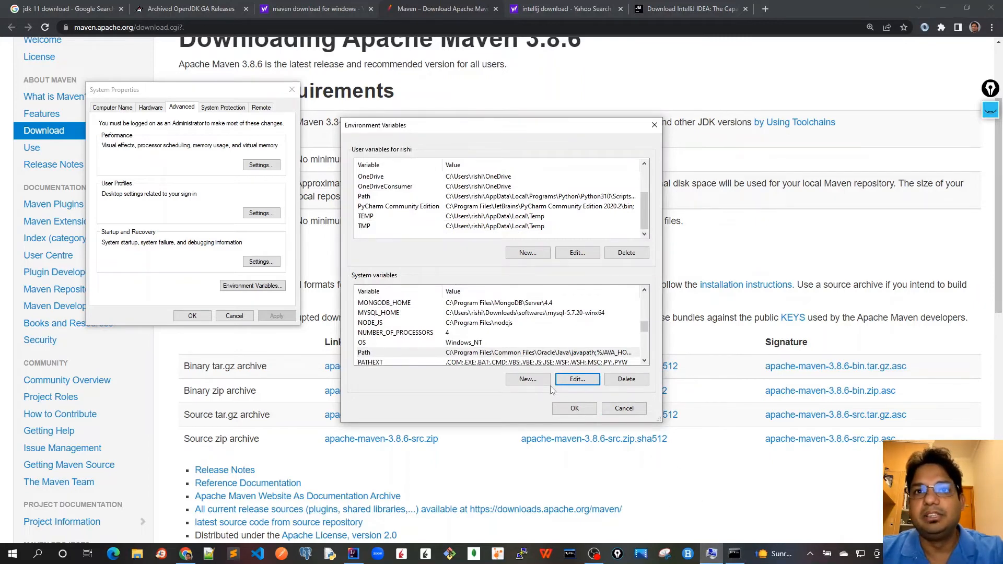
Switch to Command Prompt, run mvn -v, highlight the reported Maven version number, and return to the browser.
mouse_move(733, 557)
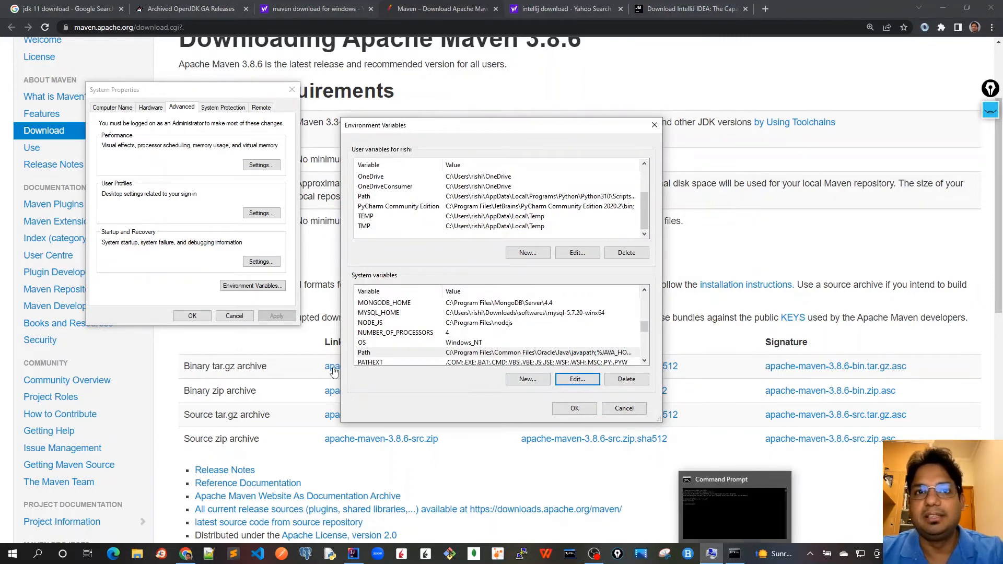
left_click(732, 515)
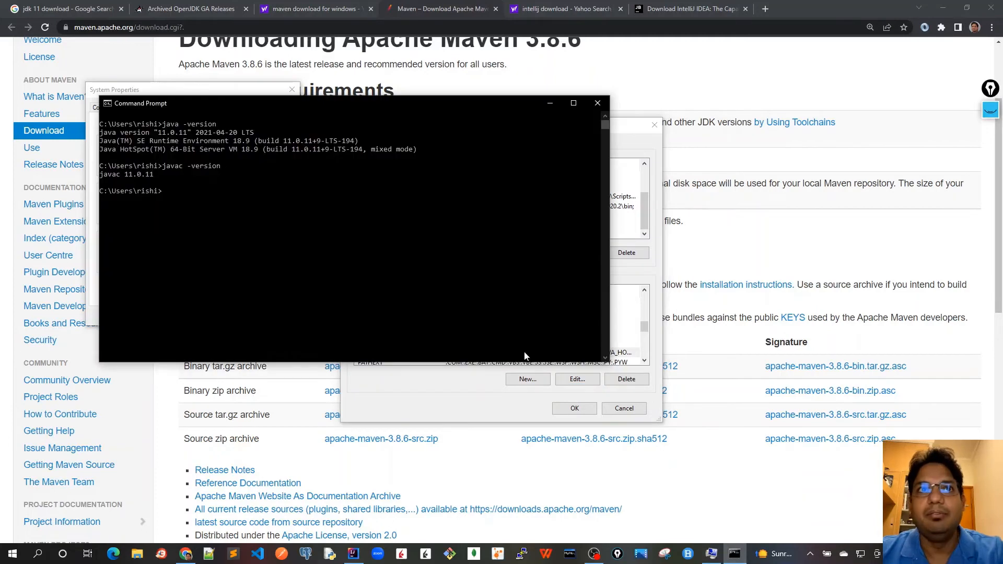
type("mvn -v")
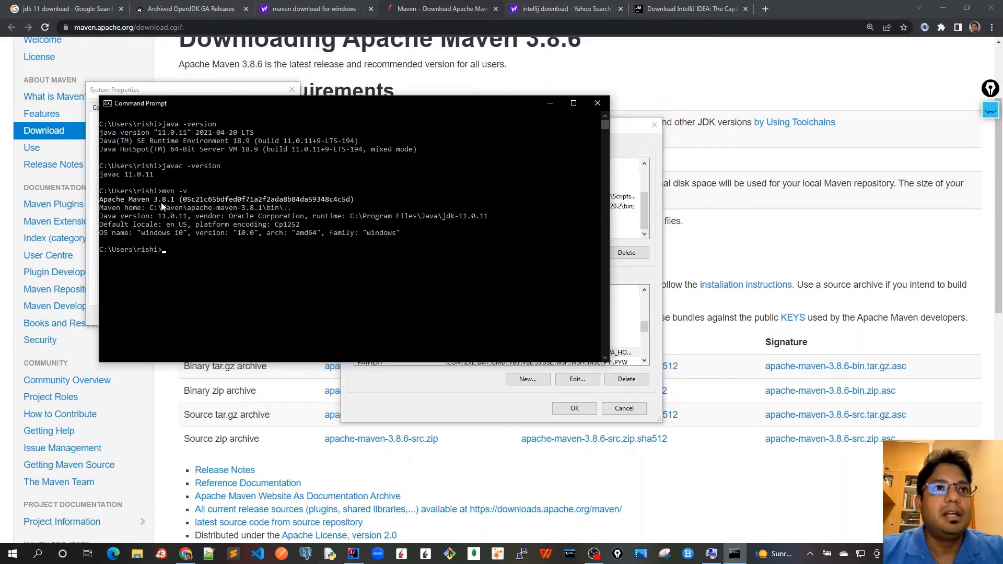
left_click_drag(154, 200, 180, 202)
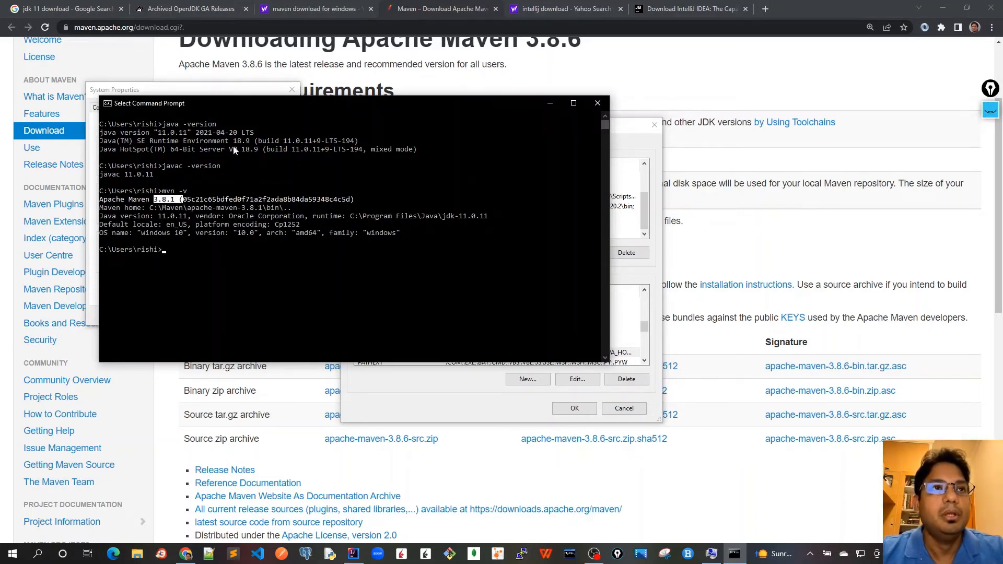
left_click(702, 71)
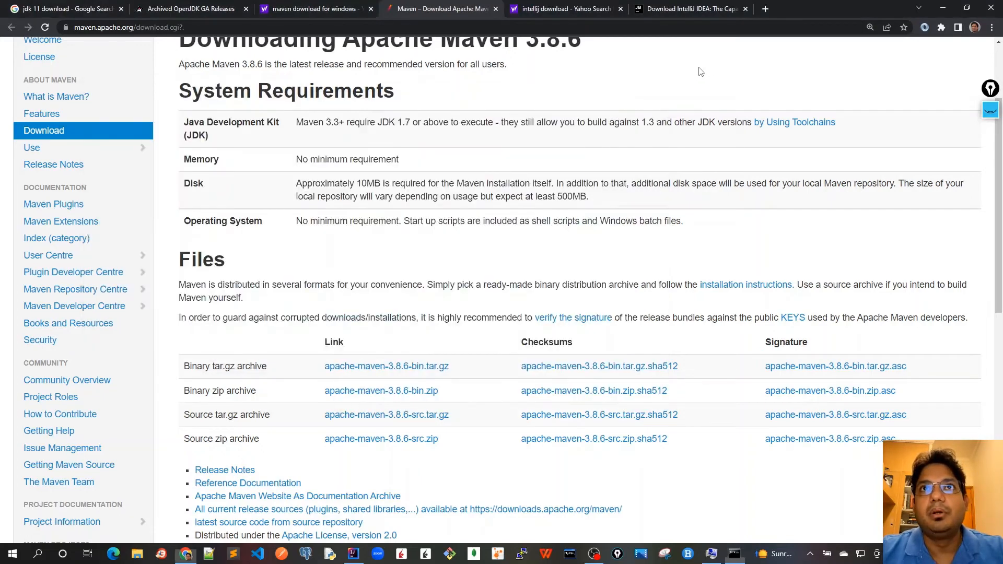
View the "intellij download" search results, highlighting the search phrase and clearing the selection.
left_click(560, 12)
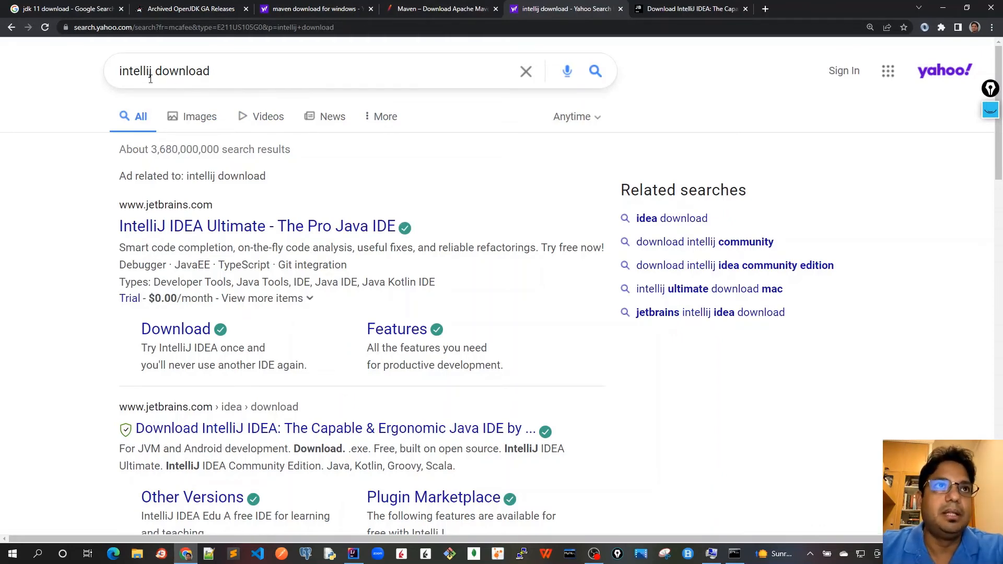
left_click_drag(216, 73, 113, 71)
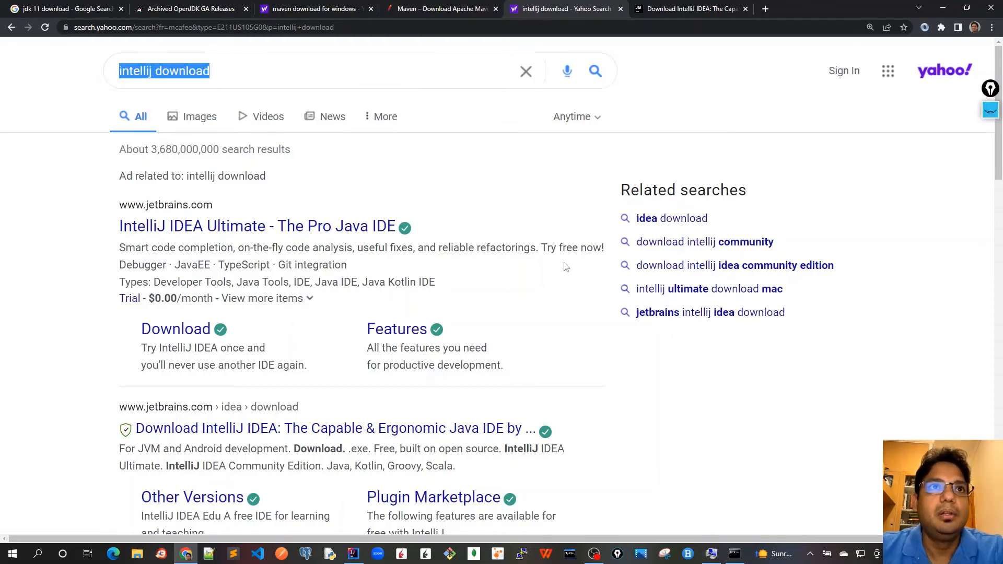
left_click(776, 418)
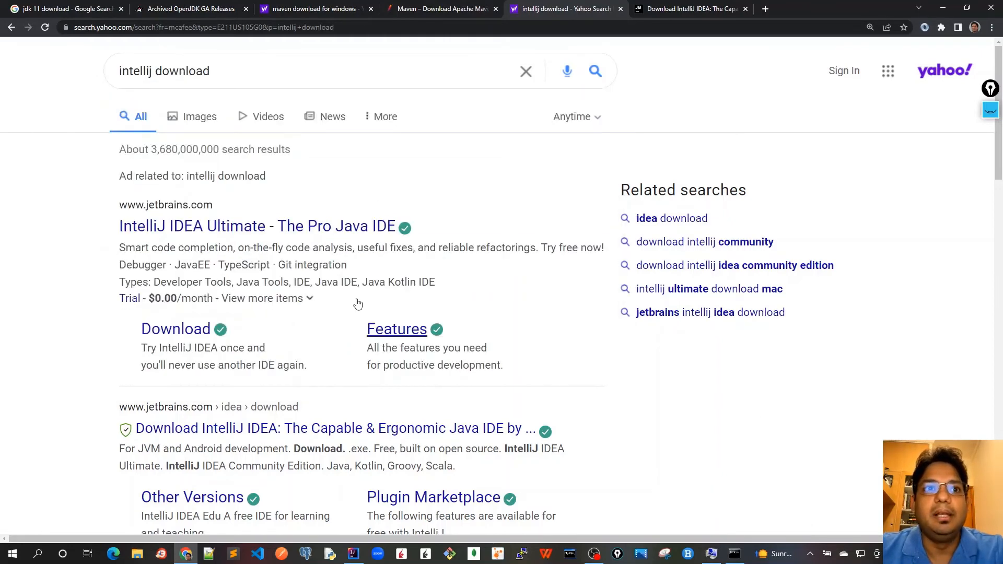
View the JetBrains IntelliJ IDEA download page for Windows and compare the Ultimate and Community editions.
left_click(666, 11)
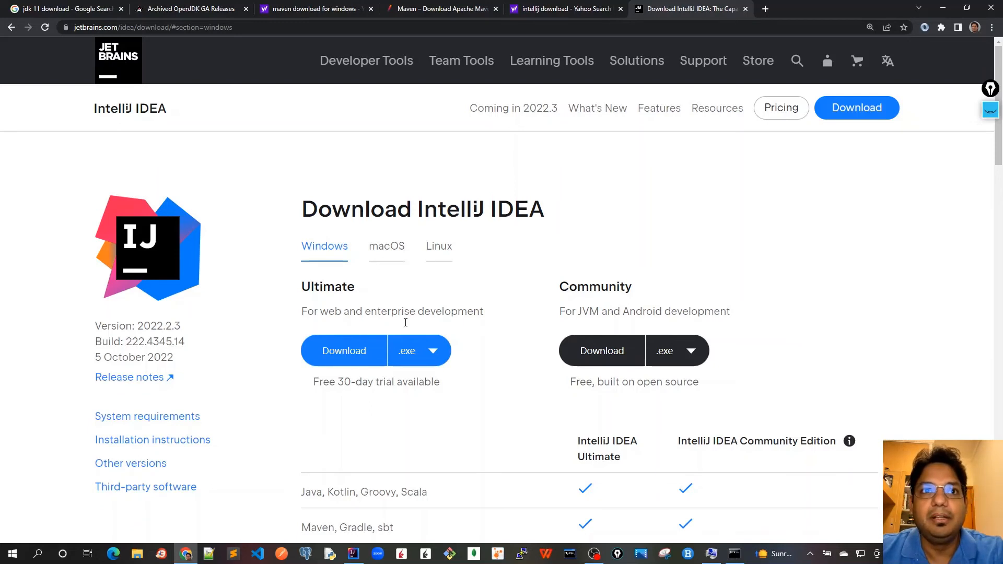
scroll(379, 396, "down", 1)
scroll(380, 396, "up", 1)
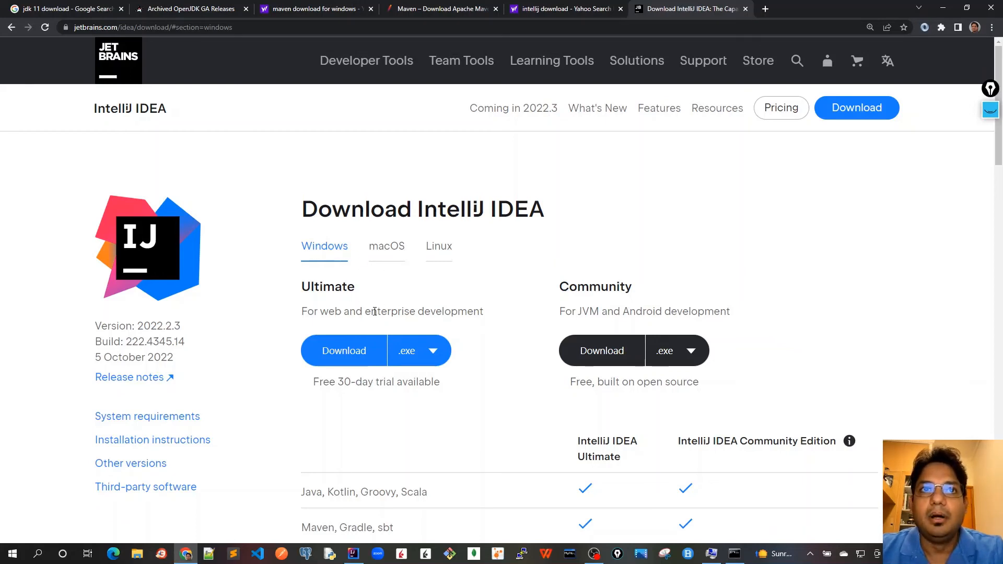
scroll(365, 408, "down", 1)
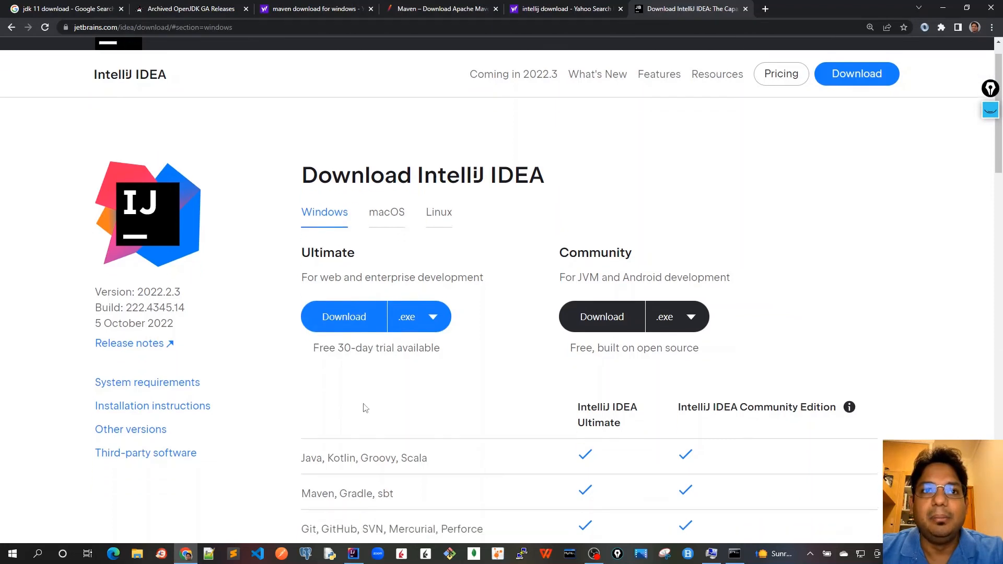
scroll(364, 408, "up", 1)
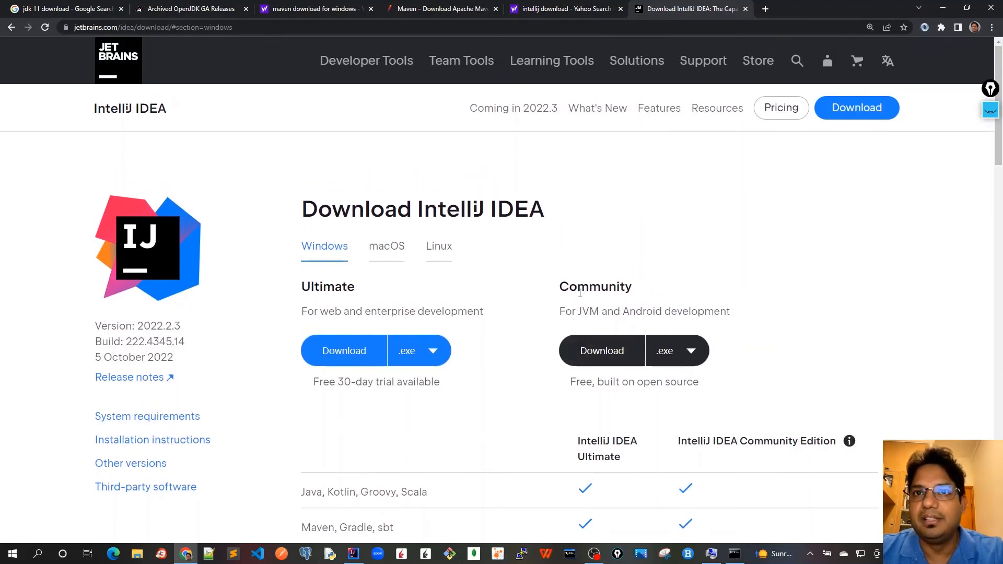